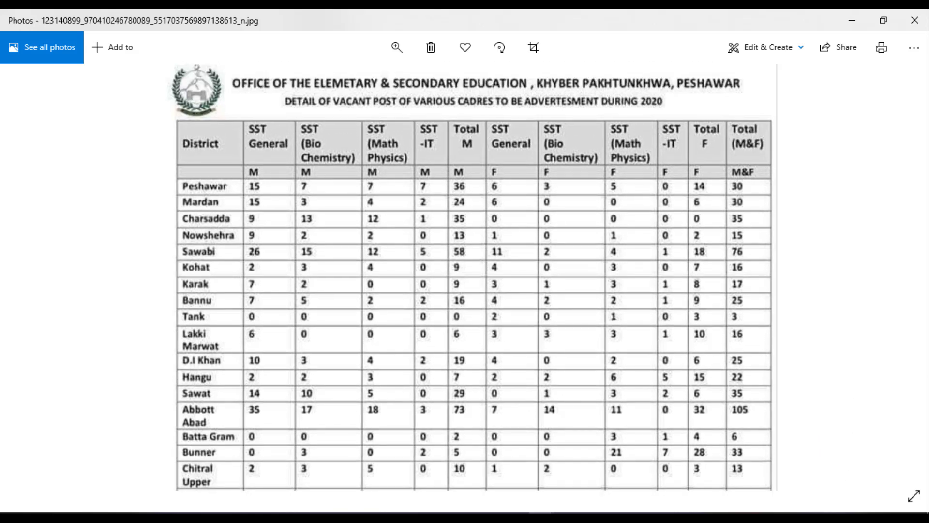
- Switch to Chrome and open the Open Applications list on the National Testing Service website
{"action": "key", "text": "alt+Tab"}
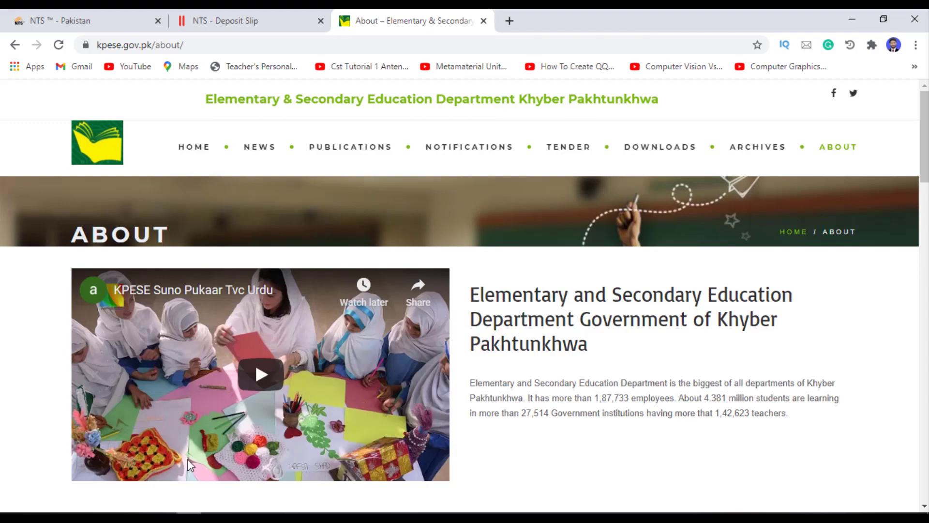
{"action": "left_click", "coordinate": [107, 12]}
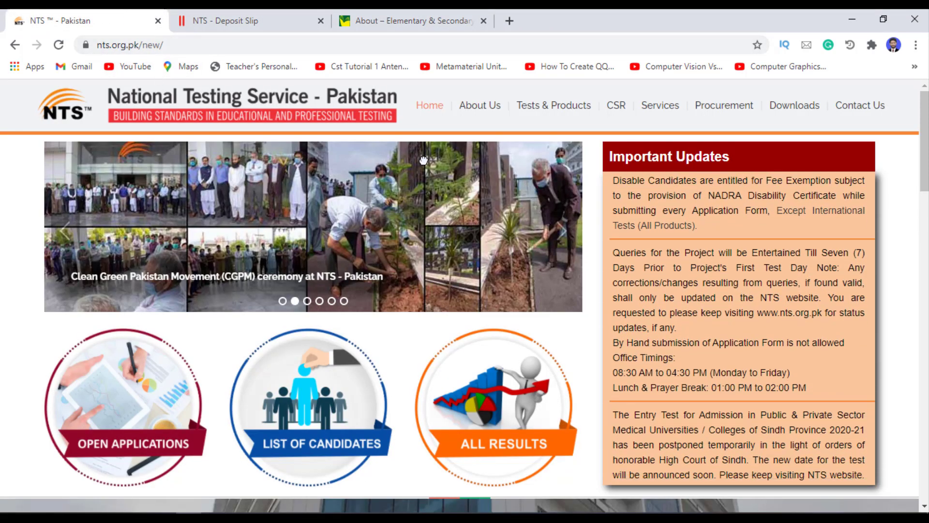
{"action": "scroll", "coordinate": [464, 291], "scroll_direction": "down", "scroll_amount": 1}
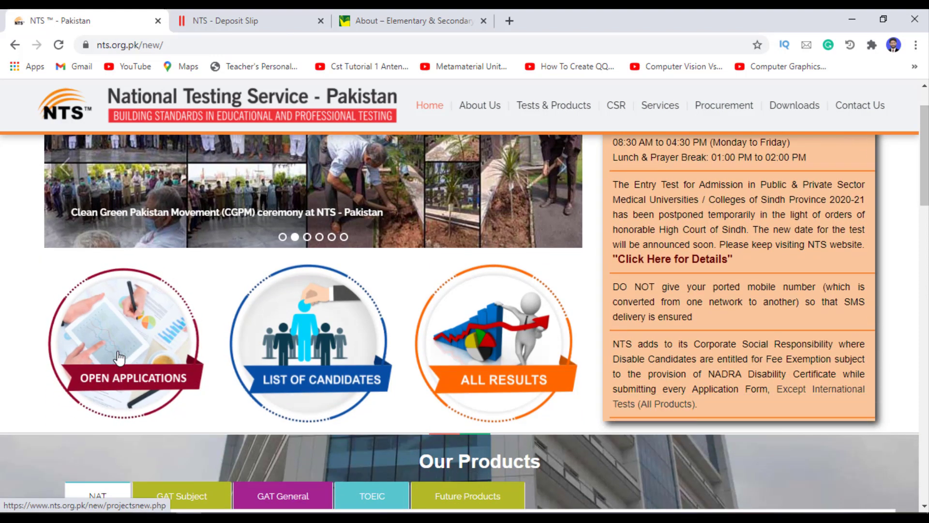
{"action": "left_click", "coordinate": [104, 324]}
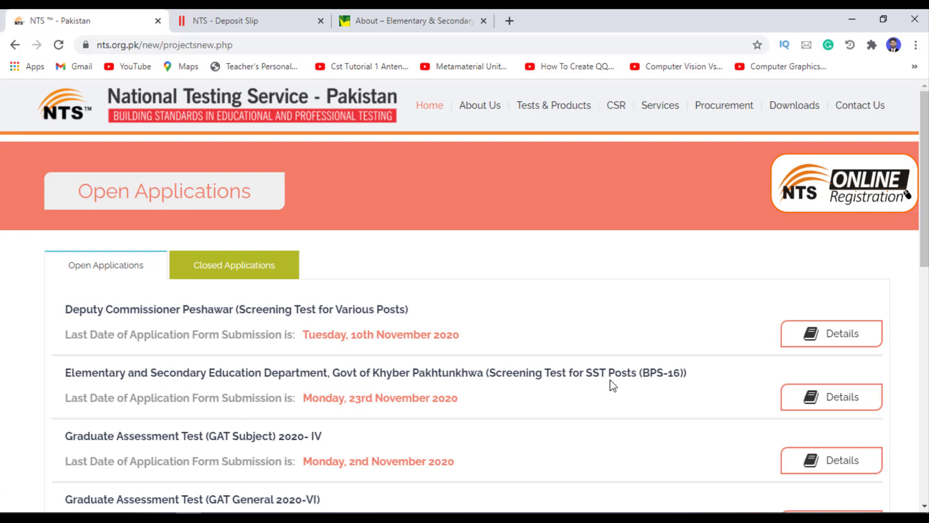
- Open the details of the Khyber Pakhtunkhwa SST Posts (BPS-16) screening test and go to its online application form
{"action": "left_click", "coordinate": [823, 407]}
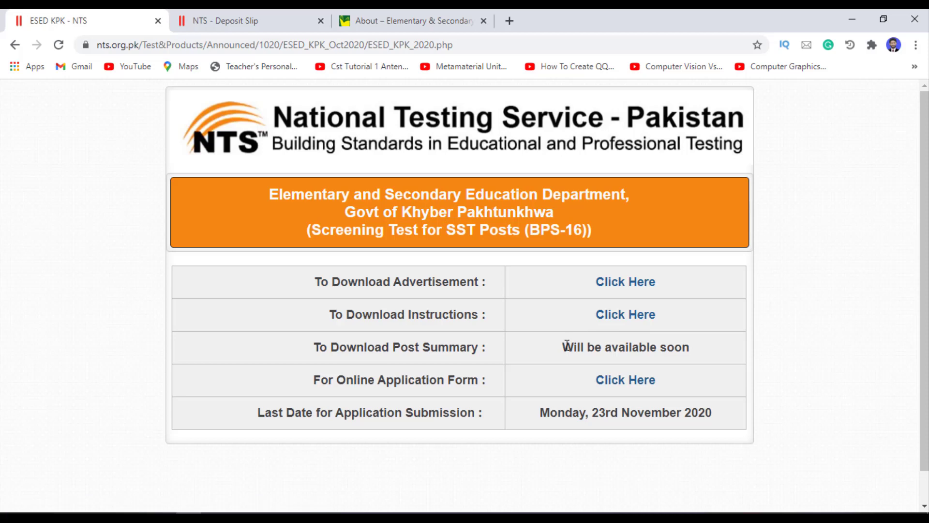
{"action": "left_click", "coordinate": [630, 383]}
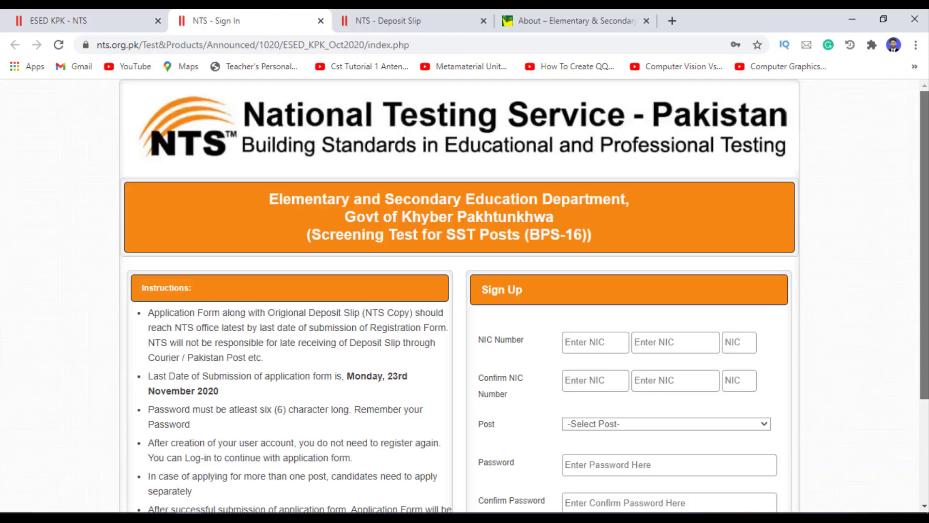
- Review the available posts in the Sign Up form and continue to the login for already registered candidates
{"action": "scroll", "coordinate": [464, 295], "scroll_direction": "down", "scroll_amount": 3}
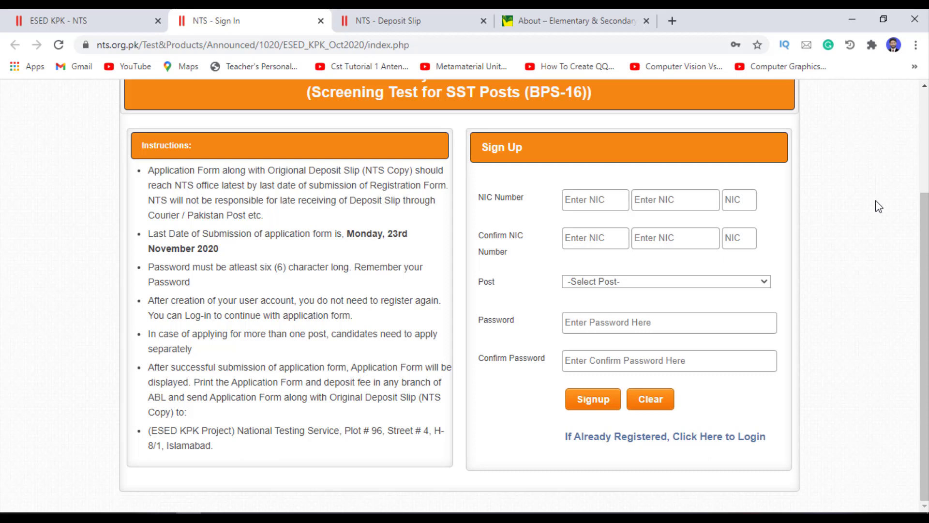
{"action": "mouse_move", "coordinate": [924, 291]}
{"action": "left_mouse_down"}
{"action": "mouse_move", "coordinate": [924, 280]}
{"action": "mouse_move", "coordinate": [924, 290]}
{"action": "left_mouse_up"}
{"action": "left_click", "coordinate": [750, 282]}
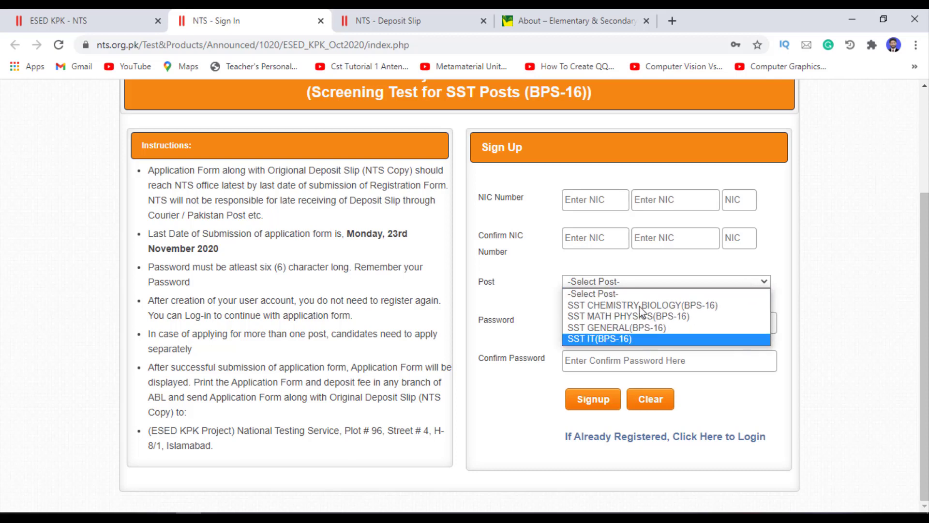
{"action": "left_click", "coordinate": [759, 281]}
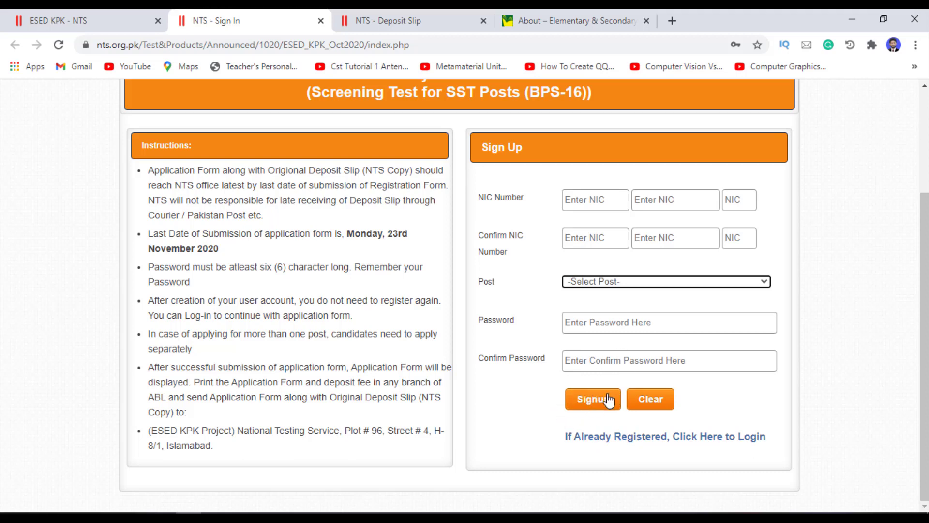
{"action": "left_click", "coordinate": [699, 438]}
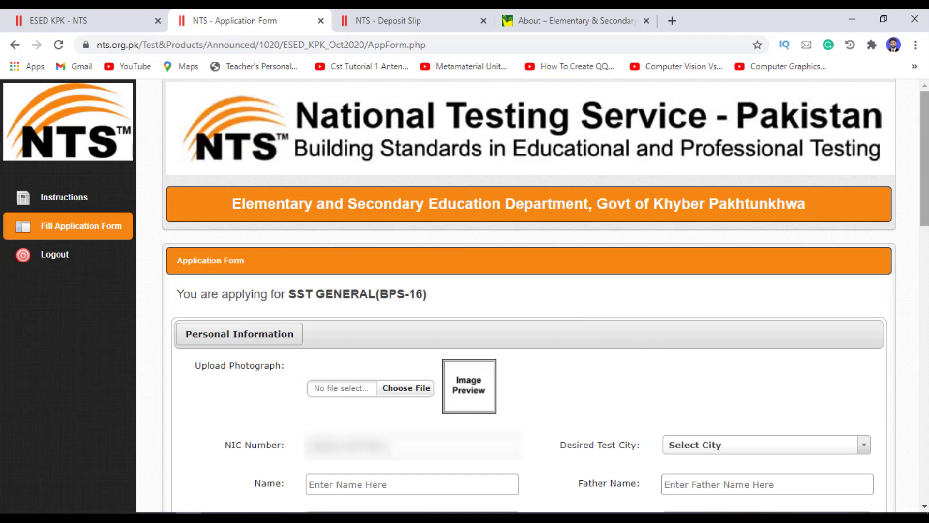
- Look over the Personal Information section of the application form and check the Desired Test City options
{"action": "scroll", "coordinate": [924, 155], "scroll_direction": "down", "scroll_amount": 3}
{"action": "scroll", "coordinate": [597, 174], "scroll_direction": "down", "scroll_amount": 2}
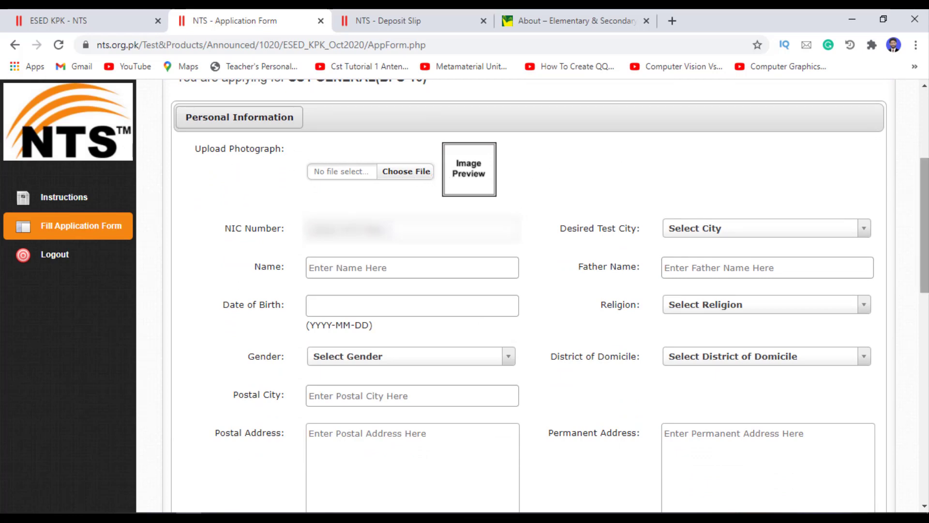
{"action": "scroll", "coordinate": [924, 222], "scroll_direction": "down", "scroll_amount": 3}
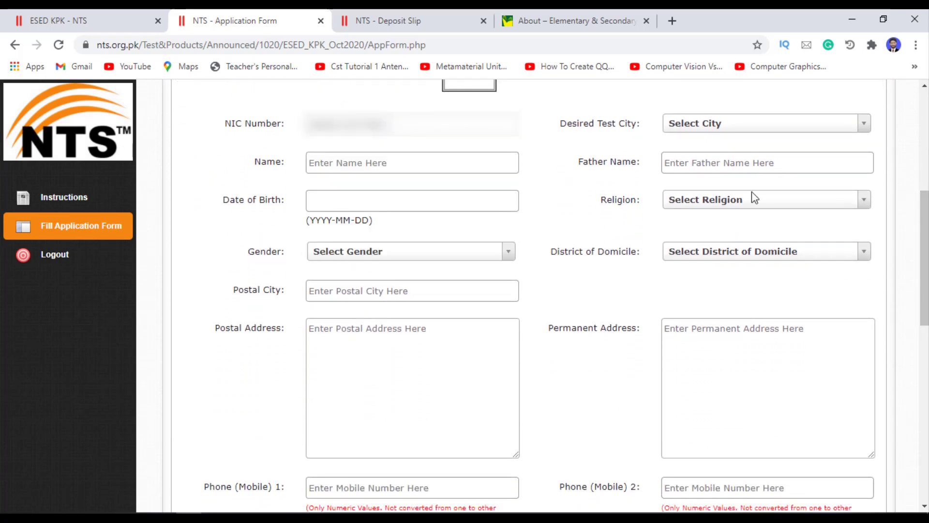
{"action": "scroll", "coordinate": [924, 208], "scroll_direction": "down", "scroll_amount": 1}
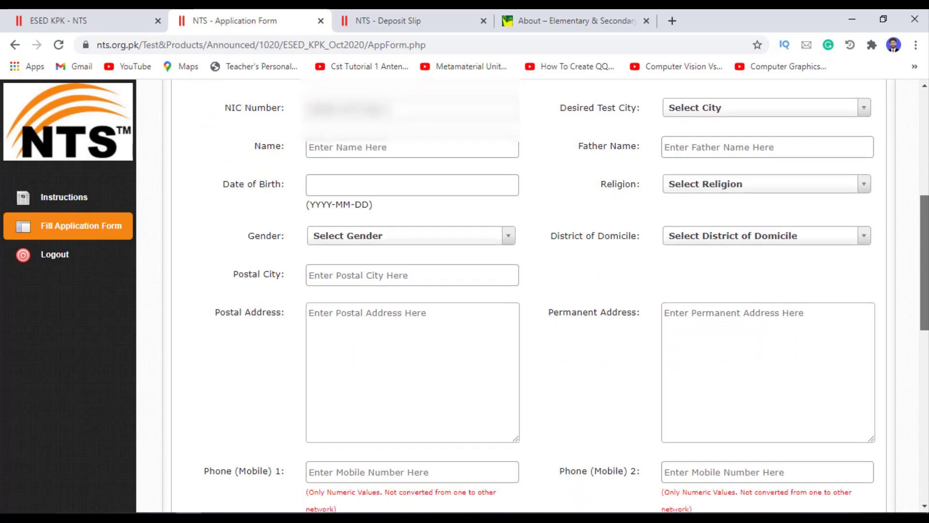
{"action": "scroll", "coordinate": [924, 208], "scroll_direction": "up", "scroll_amount": 1}
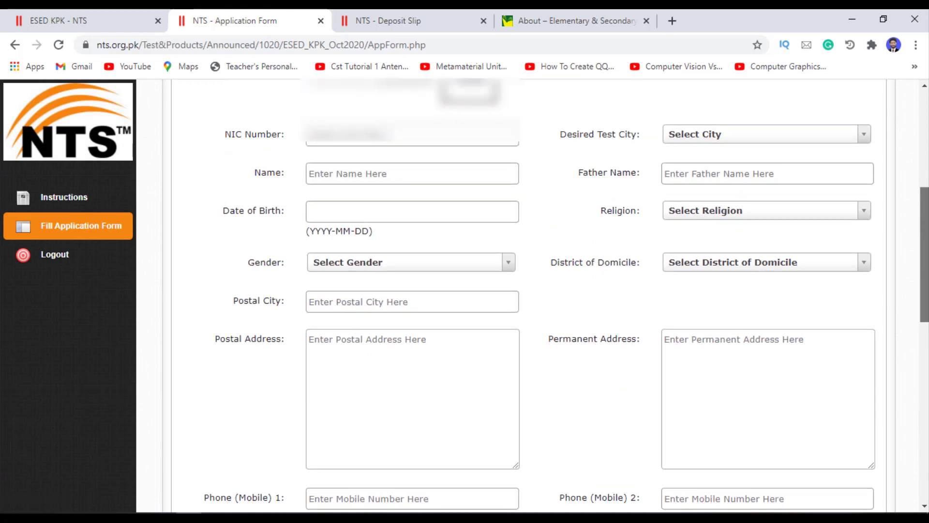
{"action": "left_click", "coordinate": [866, 135]}
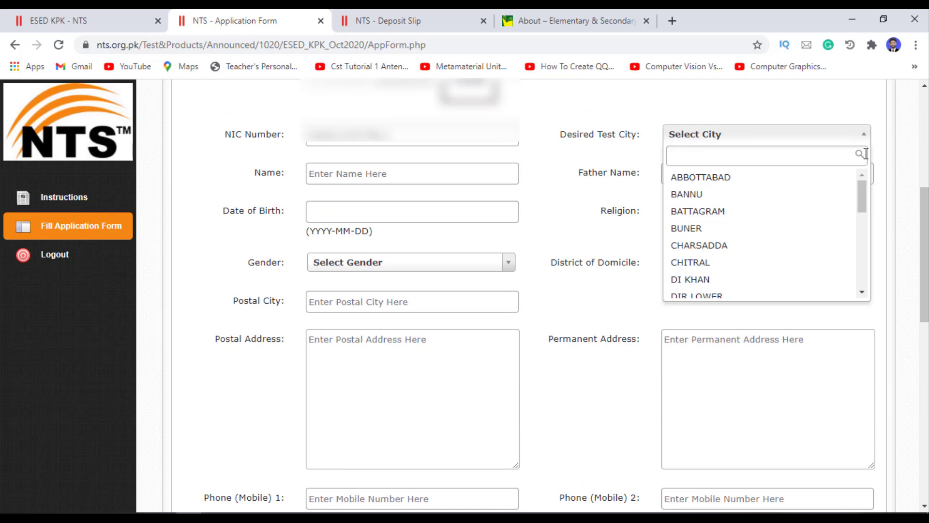
{"action": "left_click", "coordinate": [863, 138]}
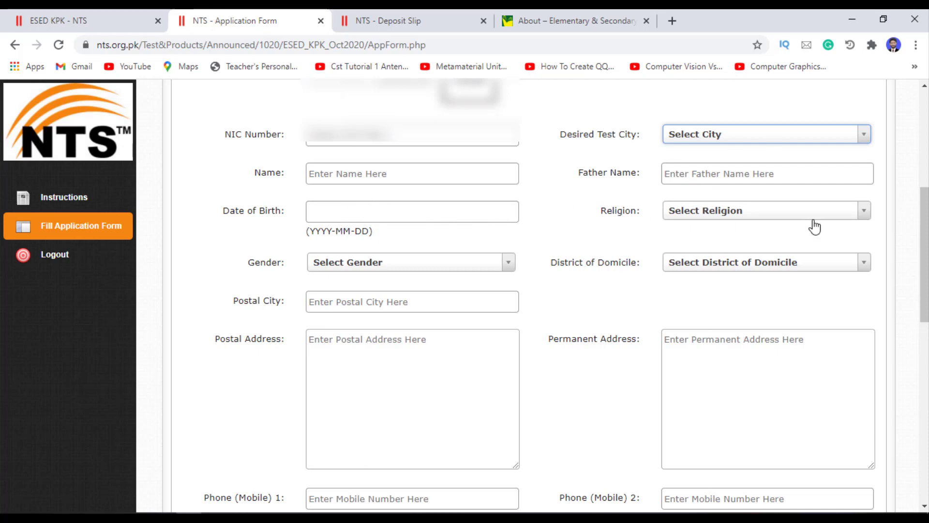
- Review the domicile, address, phone and disability fields of the application form
{"action": "scroll", "coordinate": [924, 251], "scroll_direction": "down", "scroll_amount": 1}
{"action": "scroll", "coordinate": [566, 295], "scroll_direction": "down", "scroll_amount": 2}
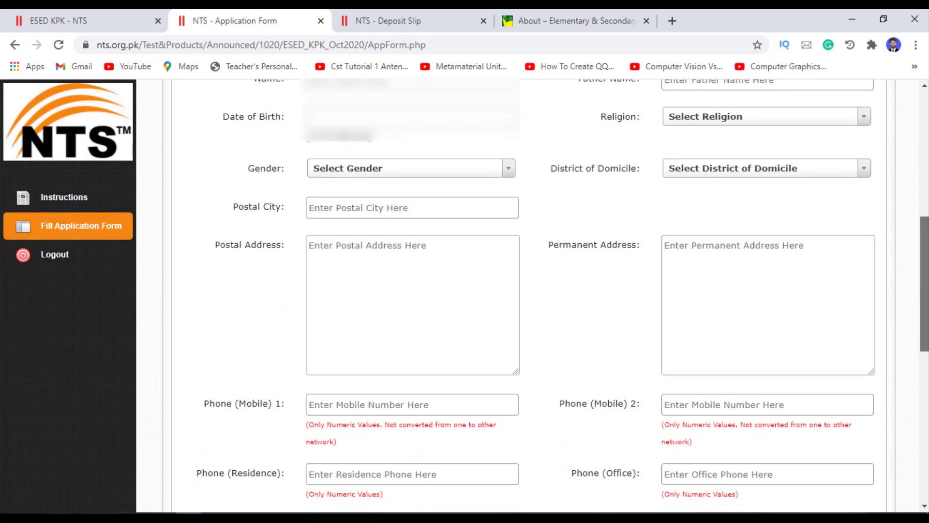
{"action": "scroll", "coordinate": [660, 214], "scroll_direction": "up", "scroll_amount": 1}
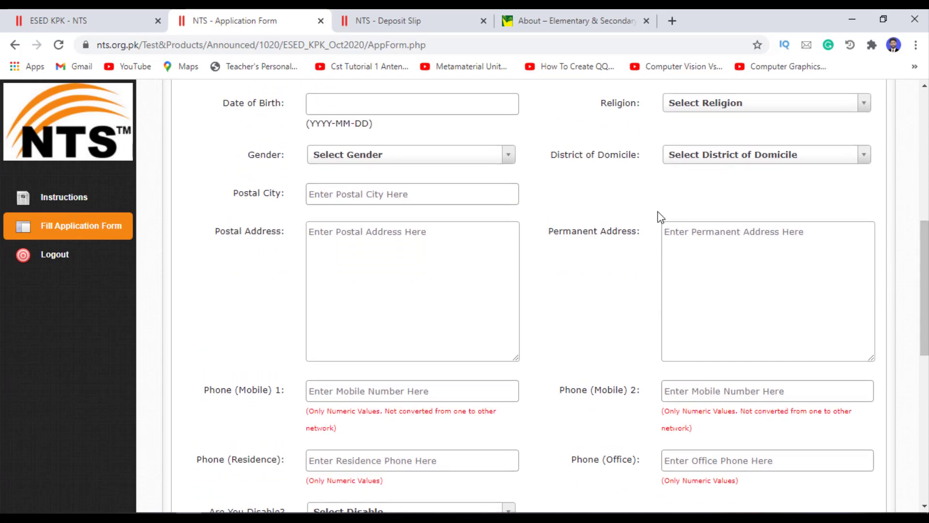
{"action": "scroll", "coordinate": [792, 174], "scroll_direction": "down", "scroll_amount": 1}
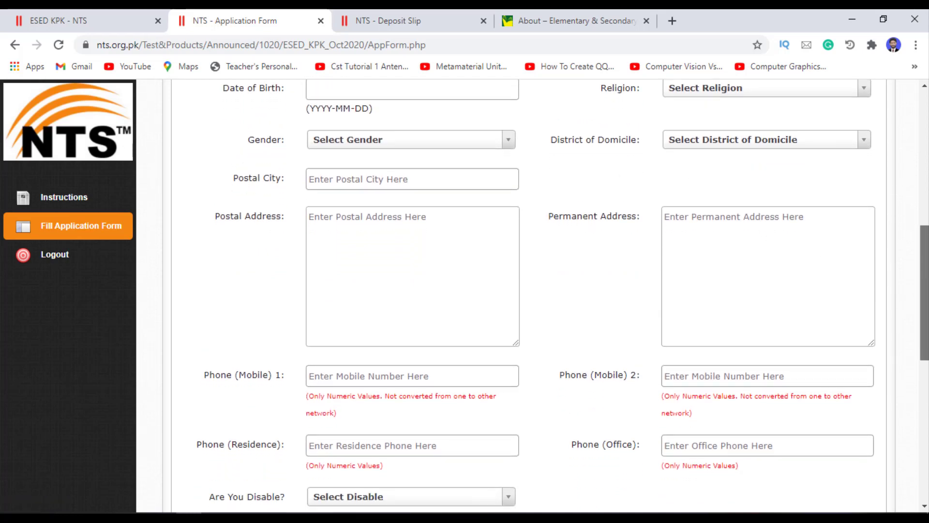
{"action": "scroll", "coordinate": [485, 141], "scroll_direction": "down", "scroll_amount": 1}
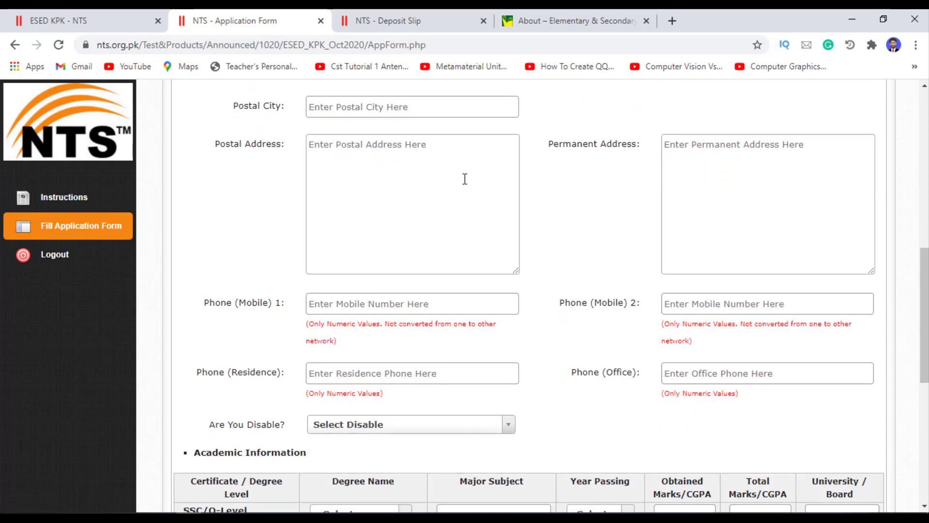
{"action": "left_click_drag", "start_coordinate": [924, 274], "coordinate": [924, 314]}
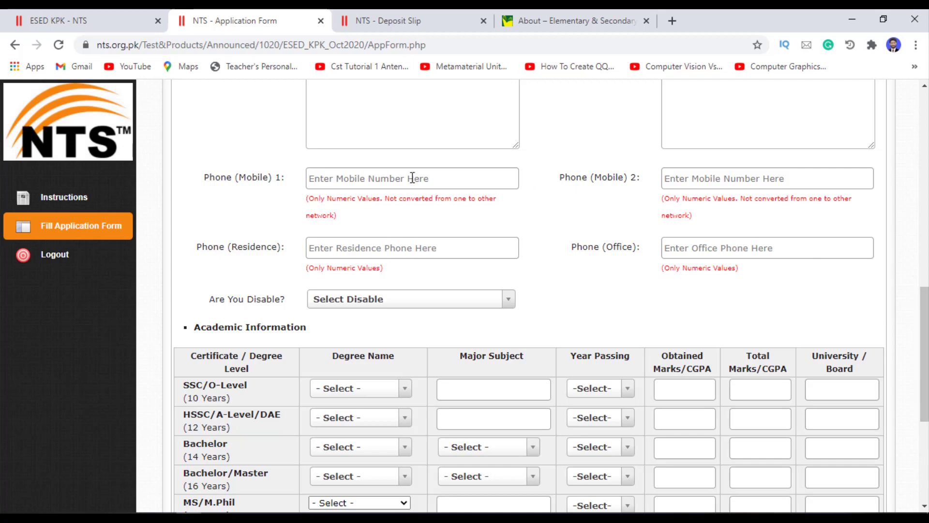
- Check the degree name and passing year choices of the SSC/O-Level row under Academic Information
{"action": "scroll", "coordinate": [924, 353], "scroll_direction": "down", "scroll_amount": 3}
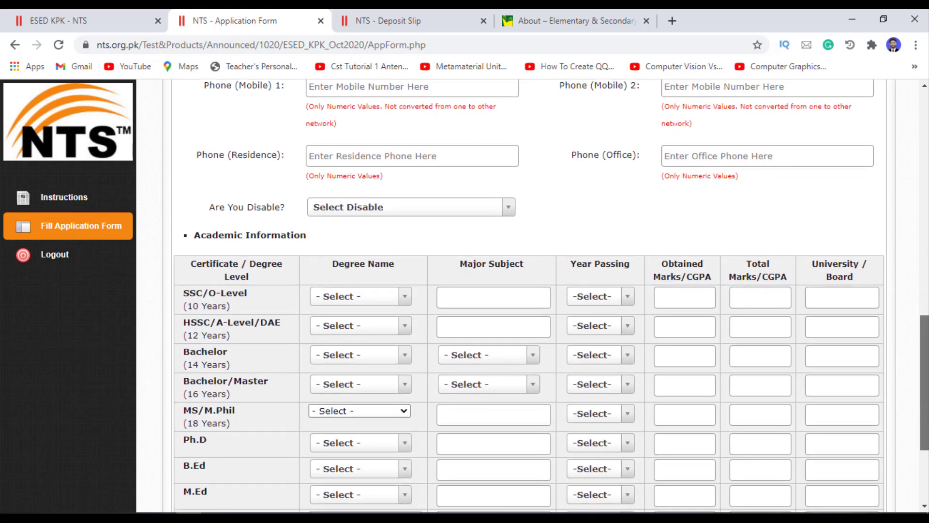
{"action": "scroll", "coordinate": [550, 295], "scroll_direction": "up", "scroll_amount": 2}
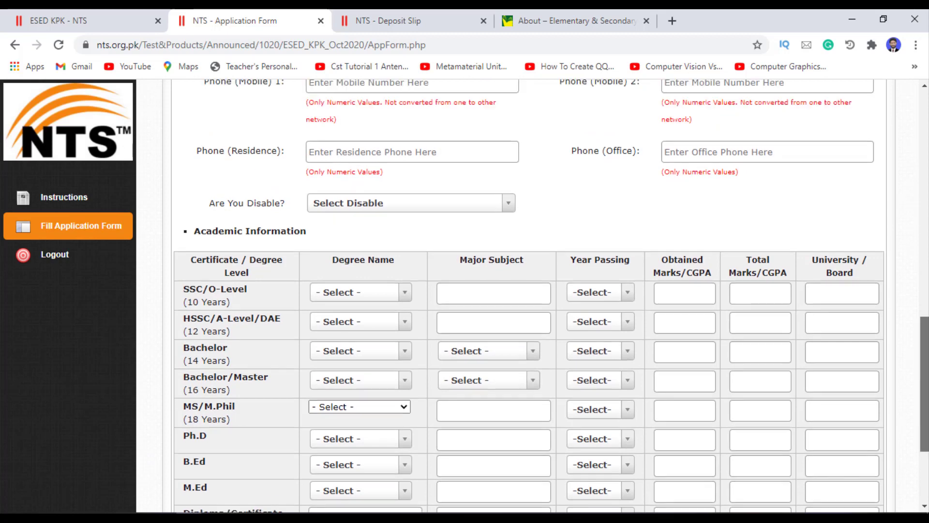
{"action": "scroll", "coordinate": [551, 295], "scroll_direction": "down", "scroll_amount": 3}
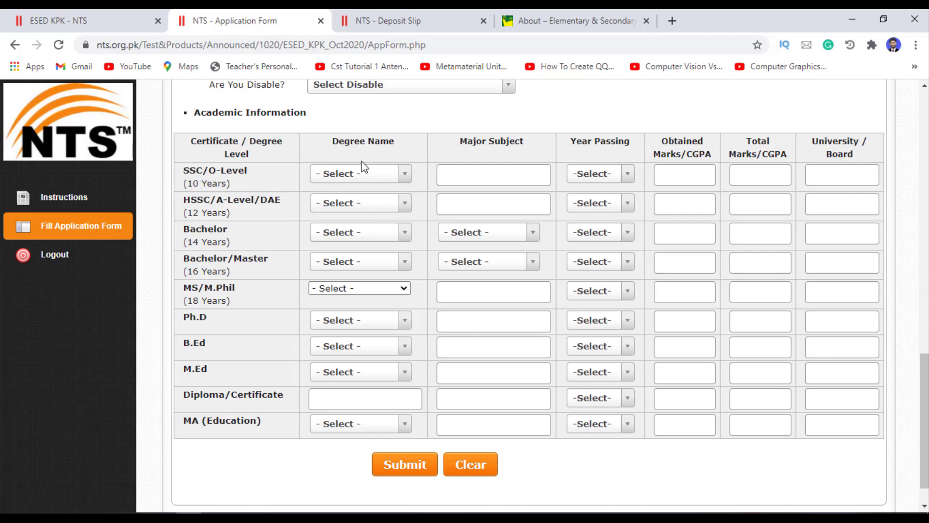
{"action": "left_click", "coordinate": [405, 180]}
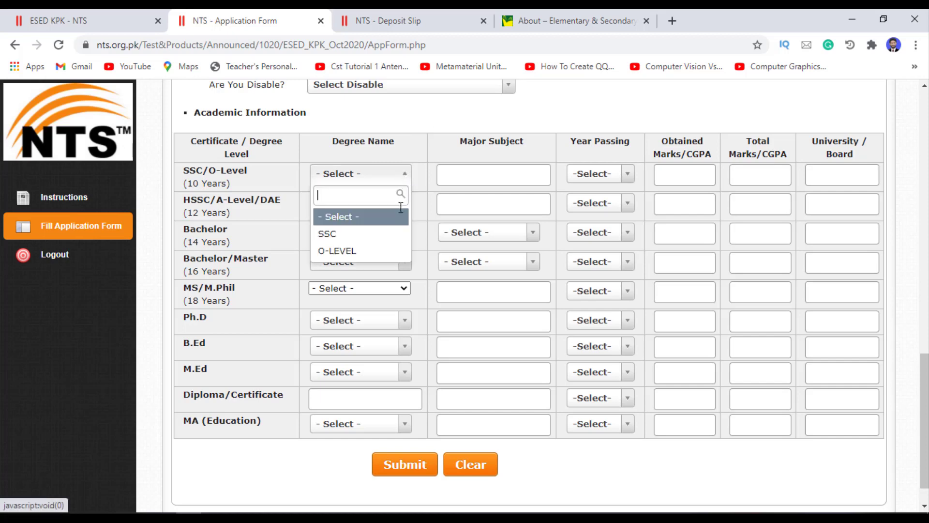
{"action": "left_click", "coordinate": [406, 174]}
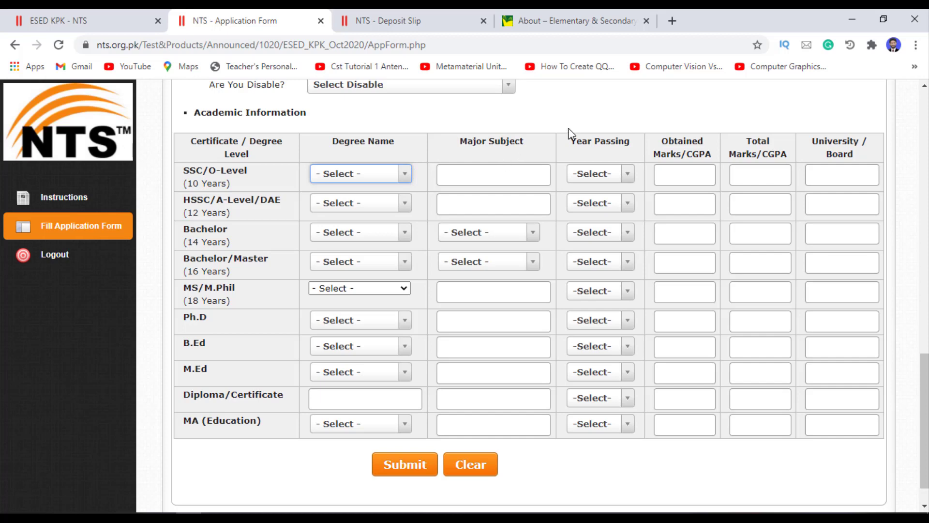
{"action": "left_click", "coordinate": [624, 174]}
{"action": "left_click", "coordinate": [628, 174]}
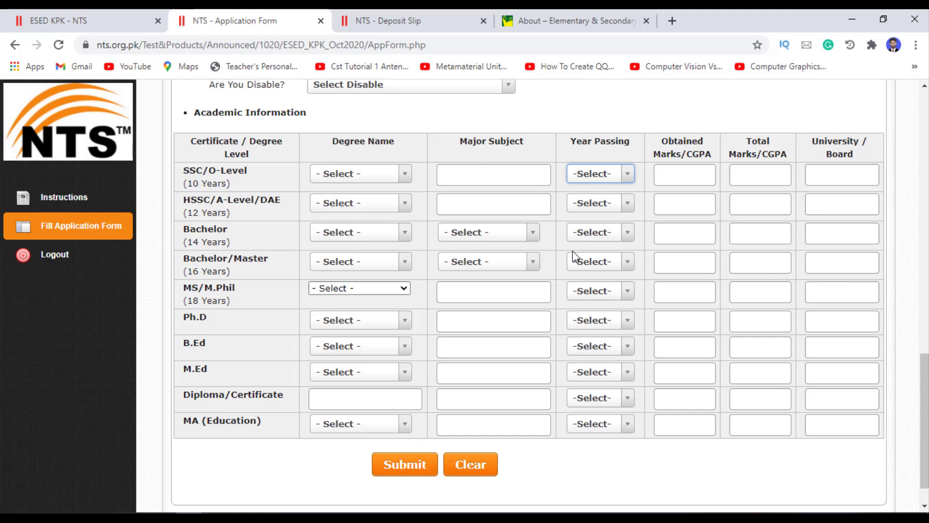
- Browse the major subject choices of the Bachelor/Master (16 Years) row and view the end of the form
{"action": "left_click", "coordinate": [534, 264]}
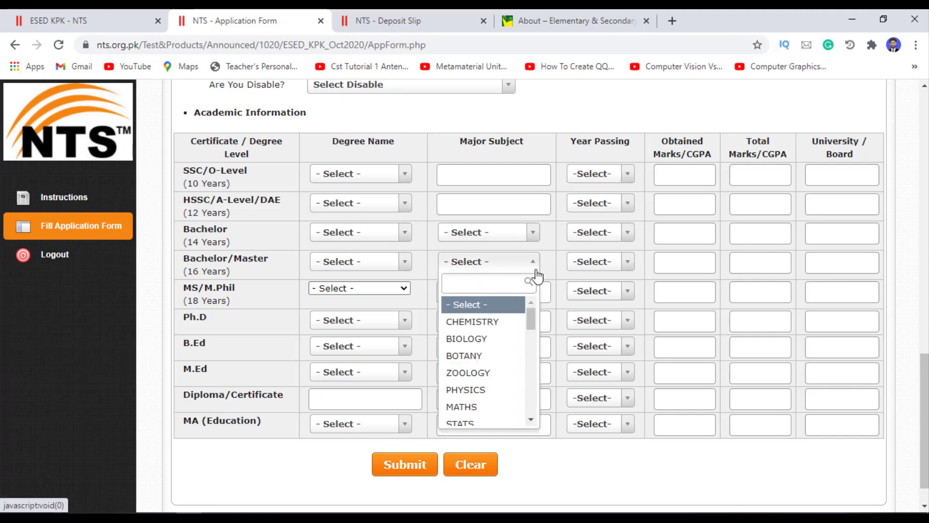
{"action": "left_click_drag", "start_coordinate": [534, 320], "coordinate": [534, 404]}
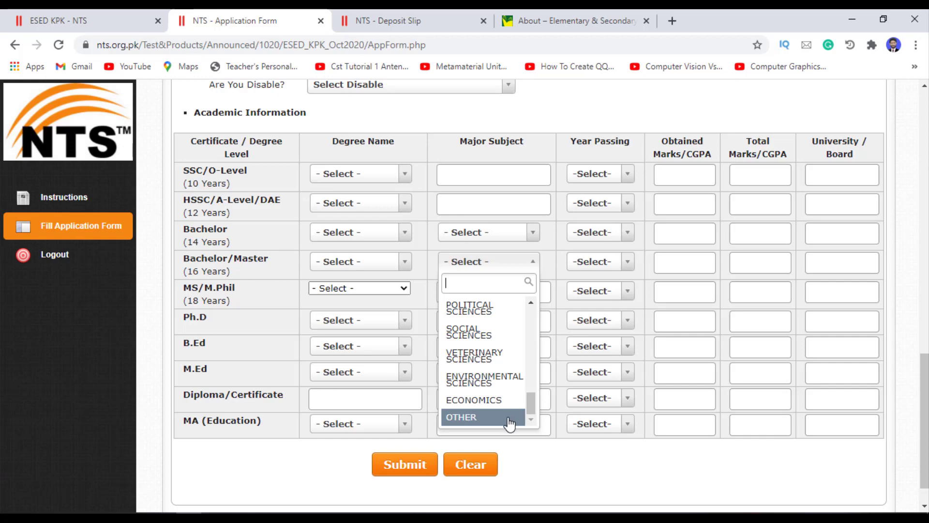
{"action": "left_click", "coordinate": [536, 264]}
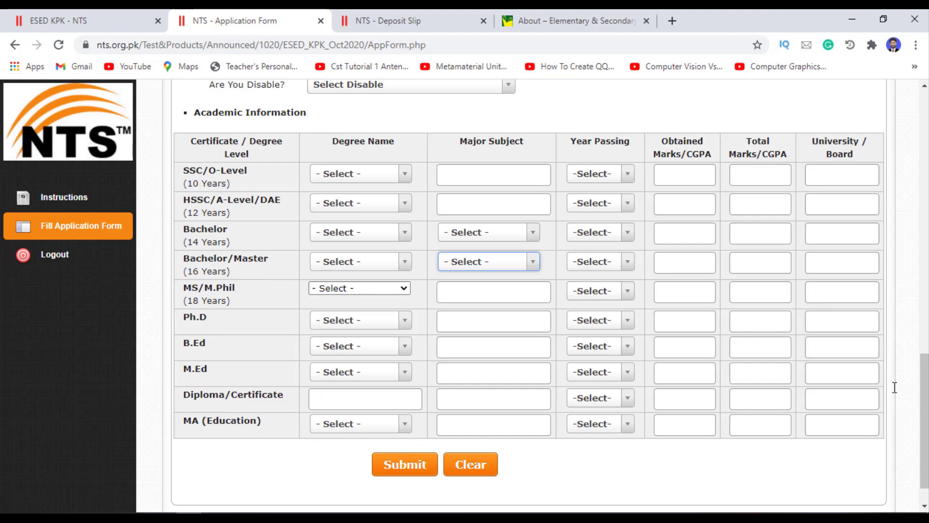
{"action": "mouse_move", "coordinate": [924, 420]}
{"action": "left_mouse_down"}
{"action": "mouse_move", "coordinate": [924, 433]}
{"action": "mouse_move", "coordinate": [924, 293]}
{"action": "mouse_move", "coordinate": [924, 433]}
{"action": "left_mouse_up"}
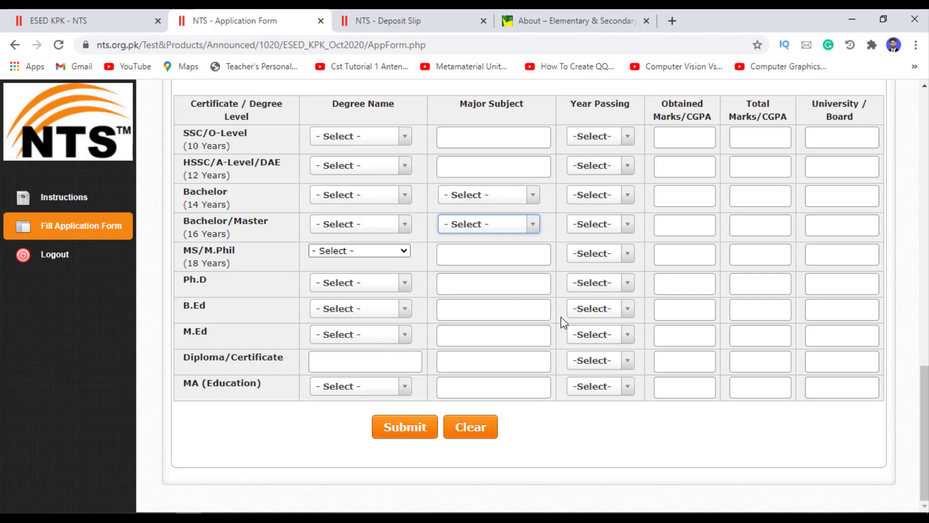
- View the deposit slip page and highlight the mailing address under Send Application Form
{"action": "left_click", "coordinate": [389, 9]}
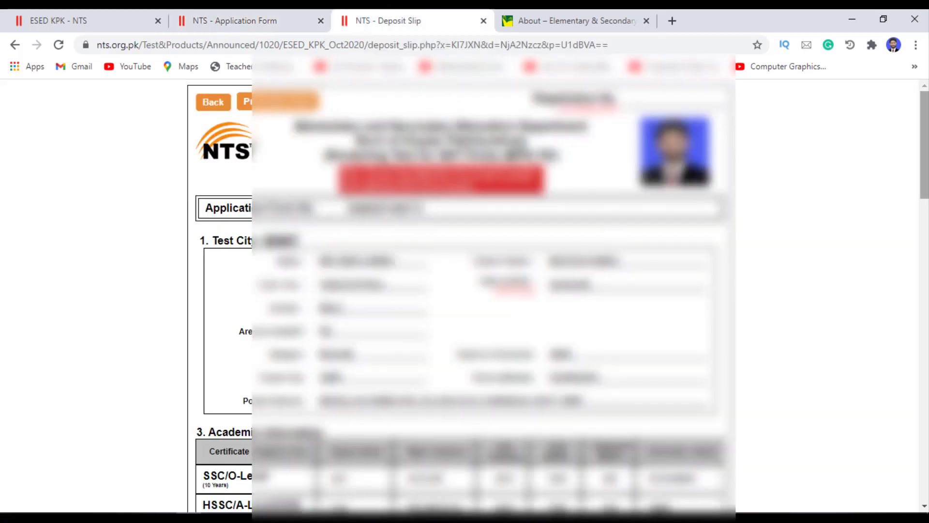
{"action": "left_click_drag", "start_coordinate": [924, 145], "coordinate": [924, 317]}
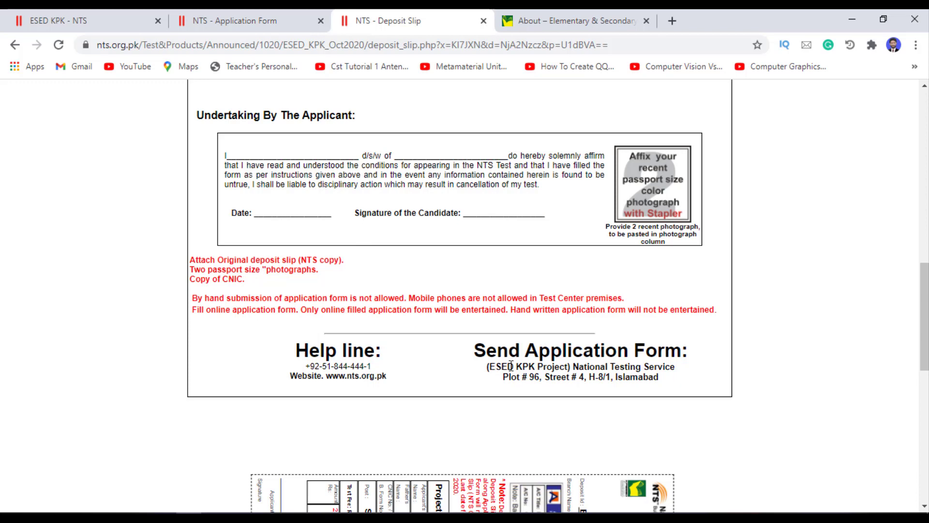
{"action": "left_click_drag", "start_coordinate": [489, 367], "coordinate": [662, 382]}
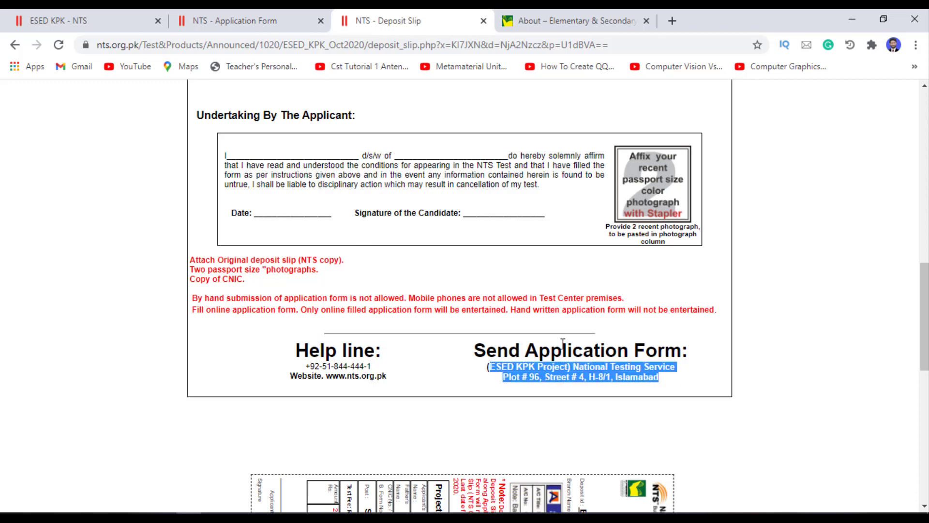